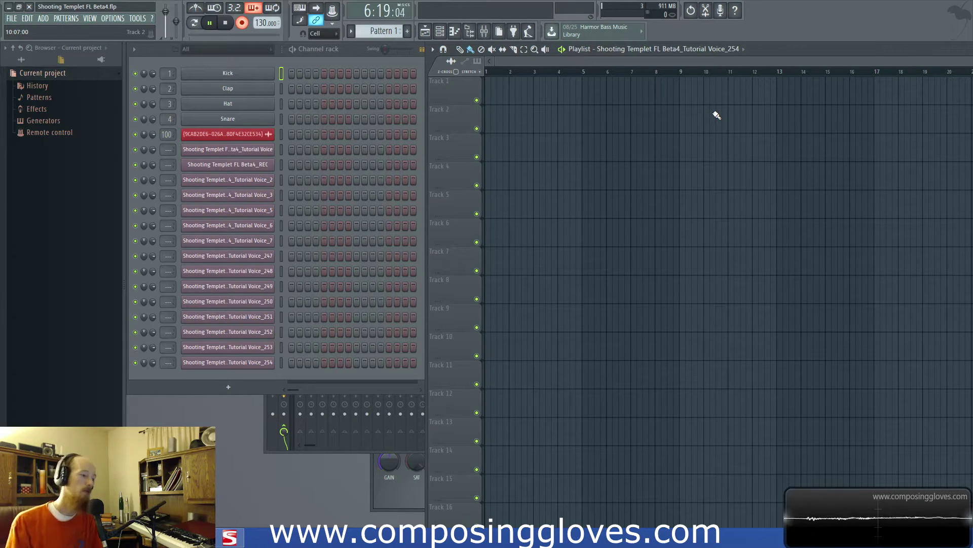
click(230, 536)
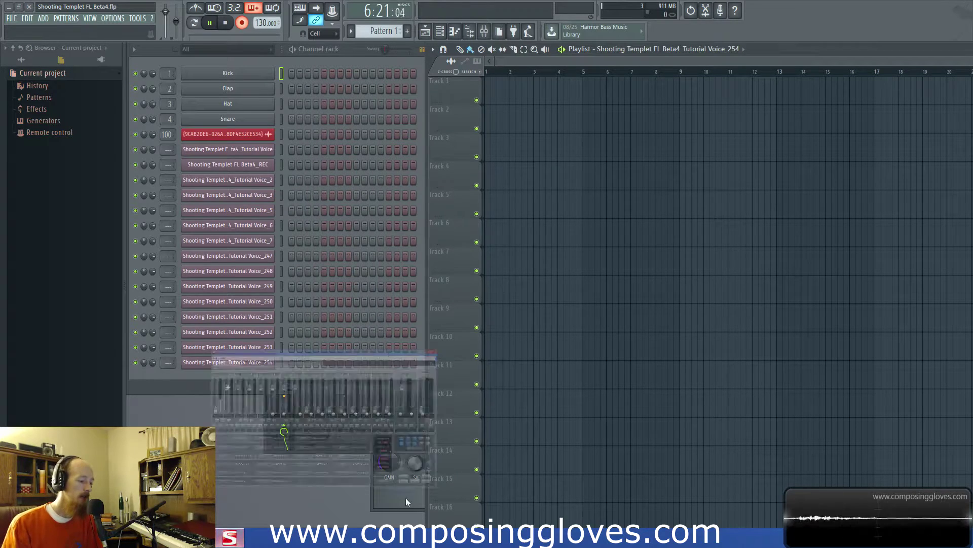
drag(458, 118, 425, 108)
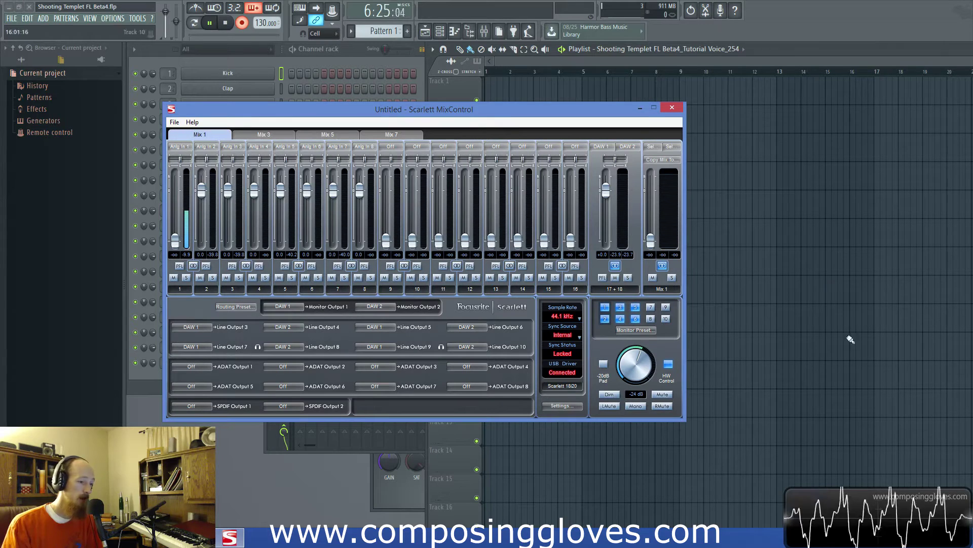
drag(487, 109, 480, 123)
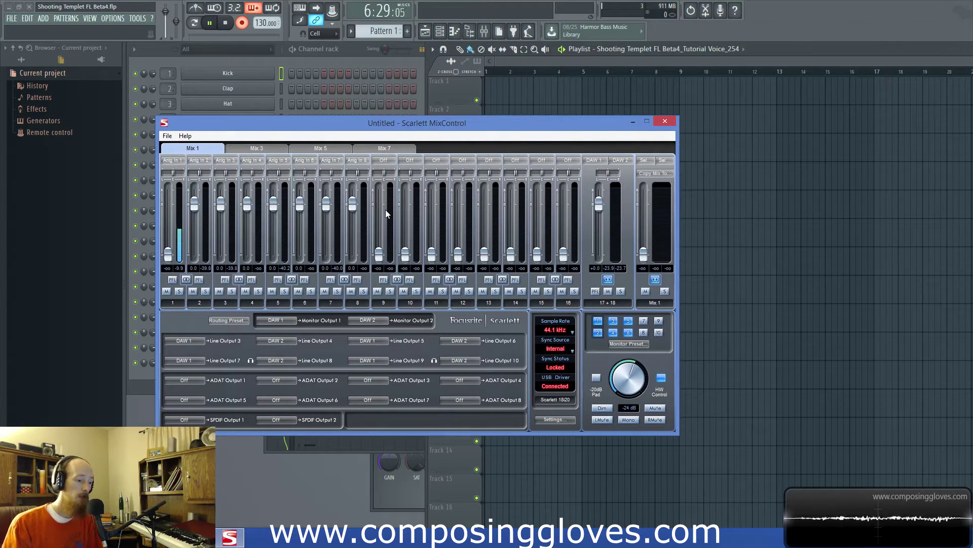
click(634, 123)
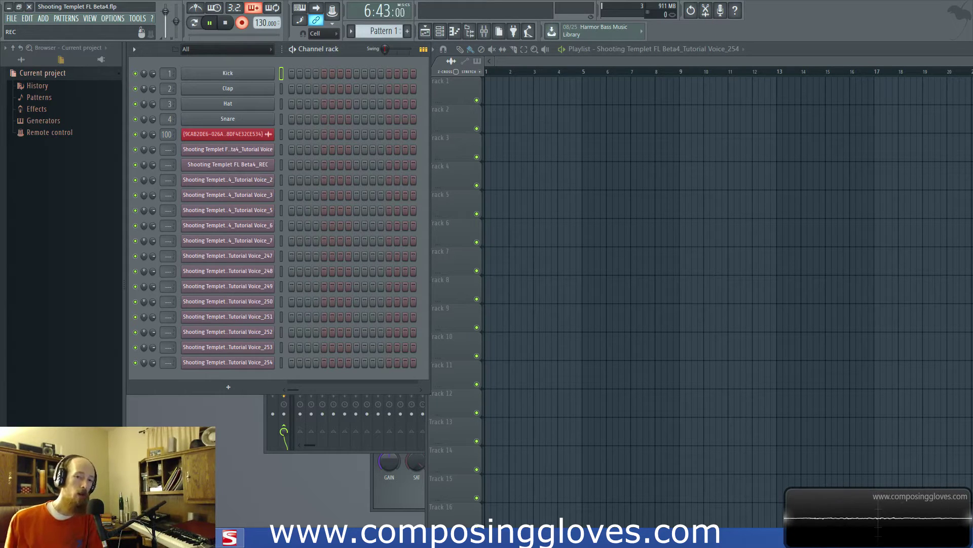
click(230, 537)
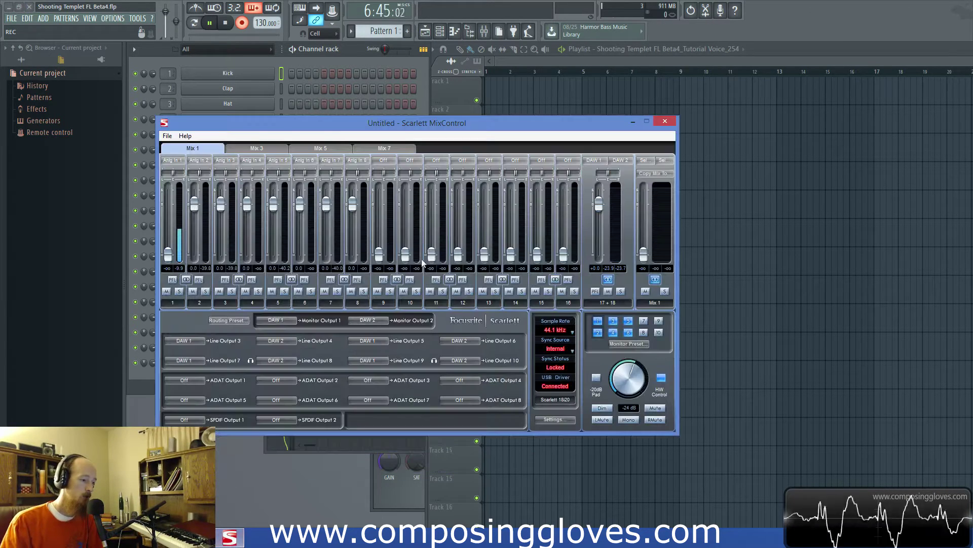
click(230, 536)
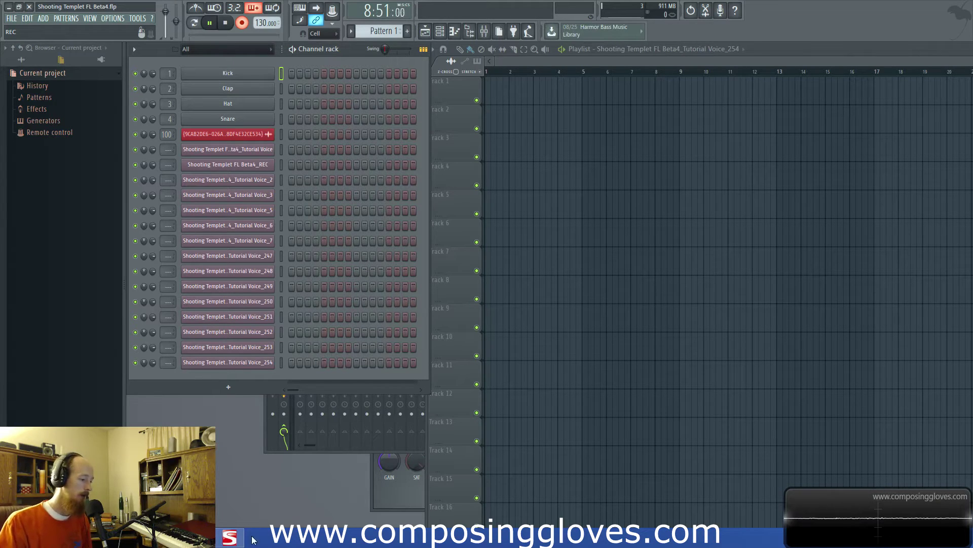
Step: Restore the Scarlett MixControl mixer, showing Mix 1 at 44.1 kHz, from the taskbar
mouse_move(236, 544)
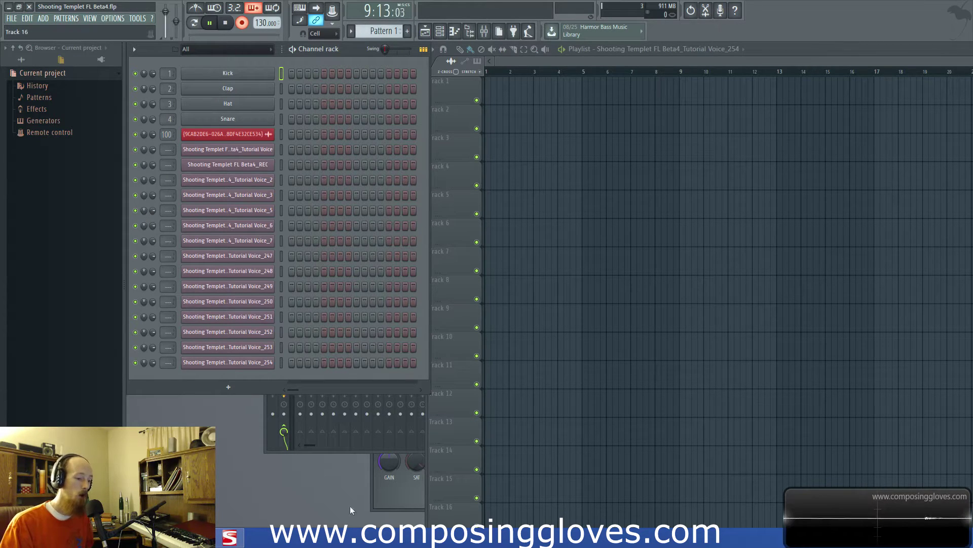
click(230, 536)
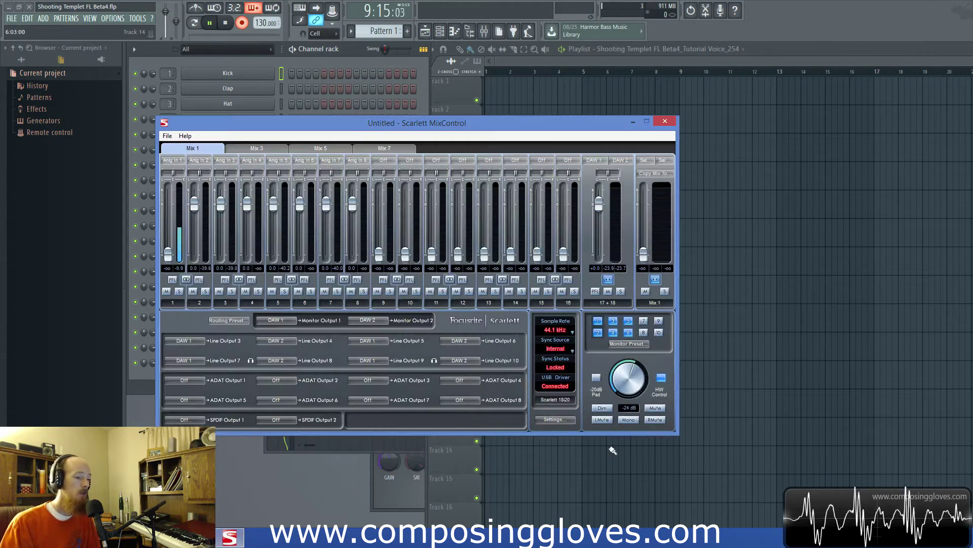
Step: Confirm in Settings that the ASIO buffer size is still 4.0 ms, then minimize MixControl
click(553, 424)
mouse_move(563, 434)
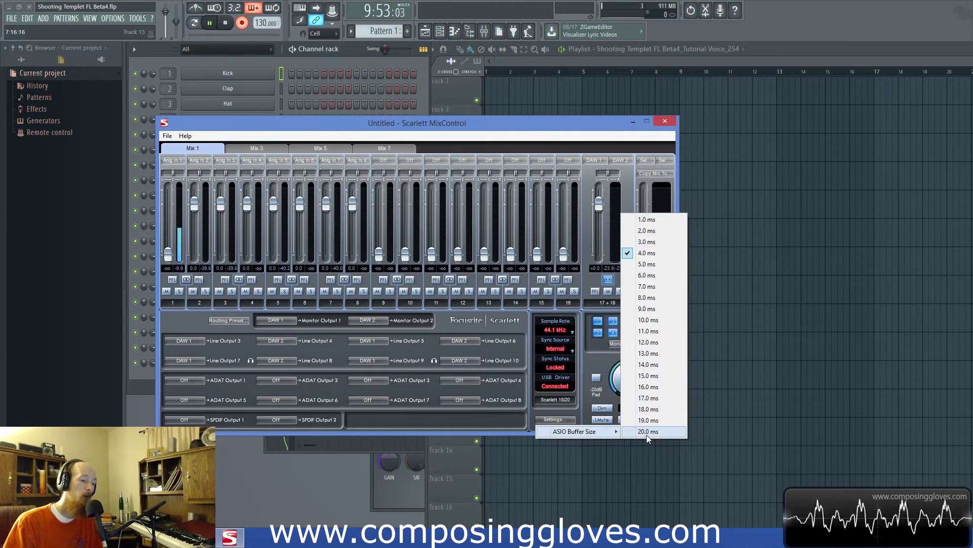
click(567, 134)
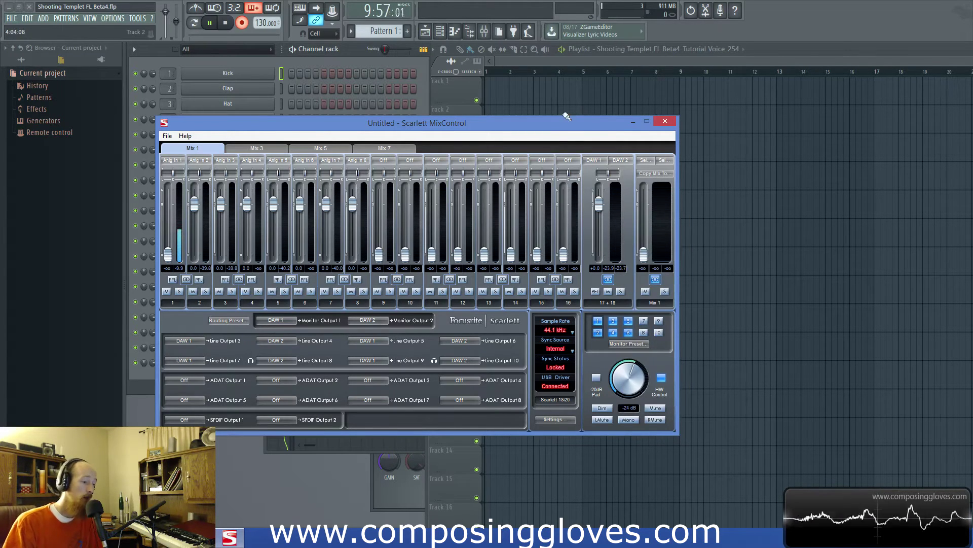
click(632, 122)
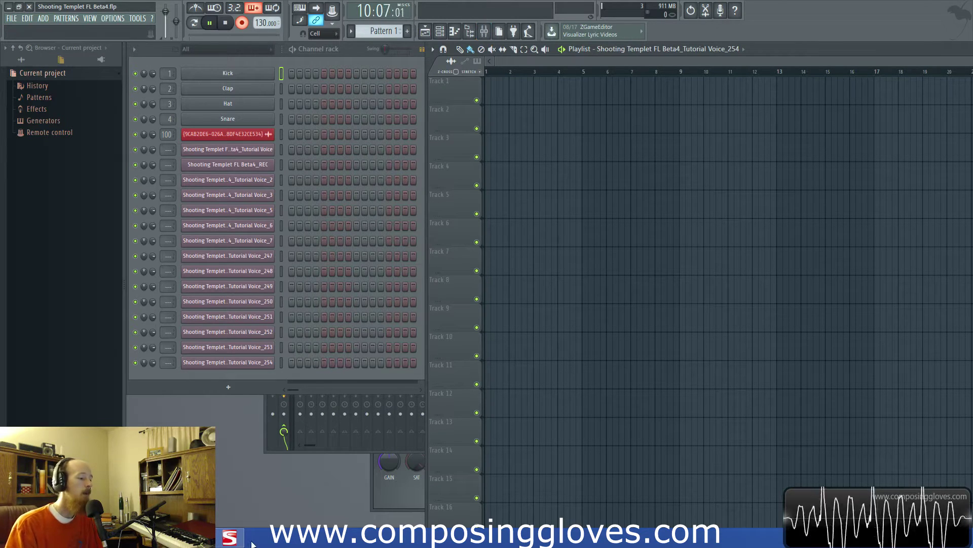
click(230, 537)
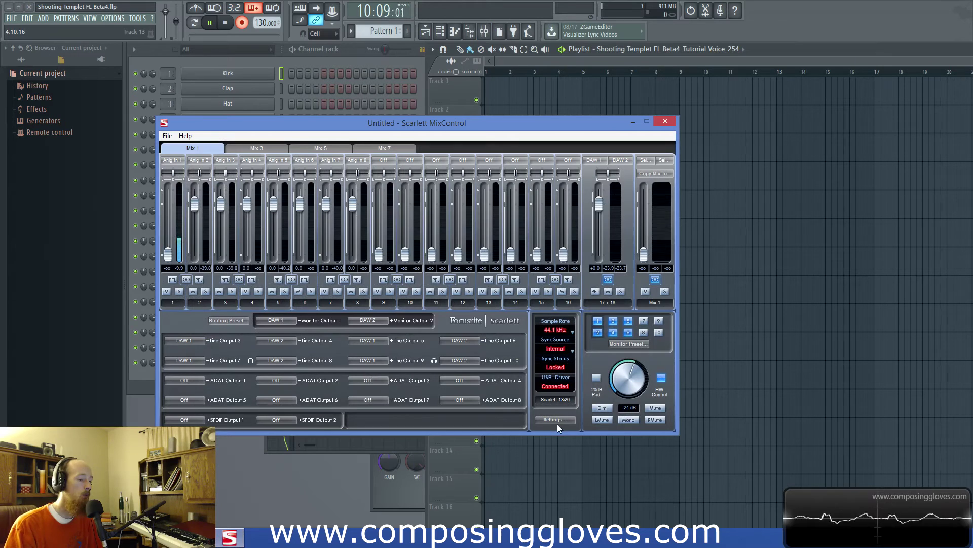
click(629, 122)
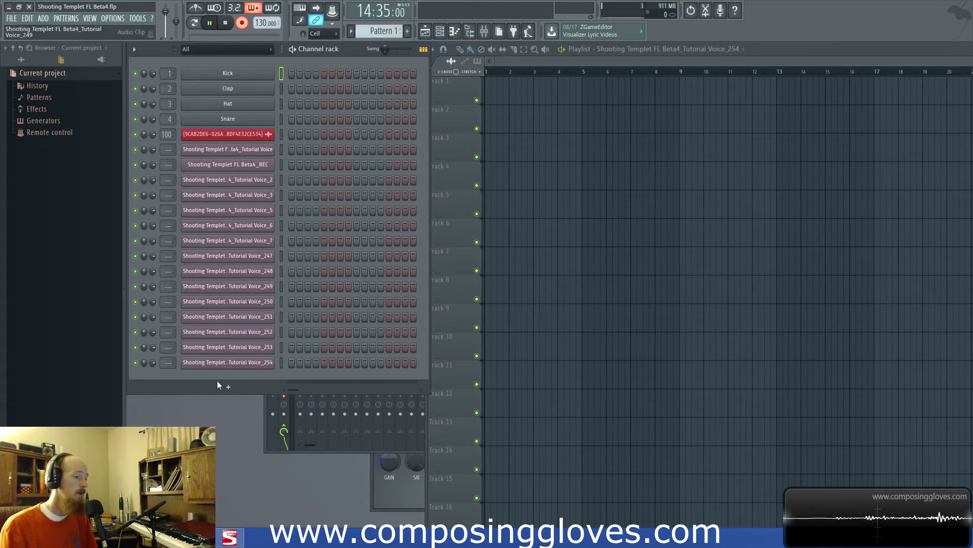
click(230, 536)
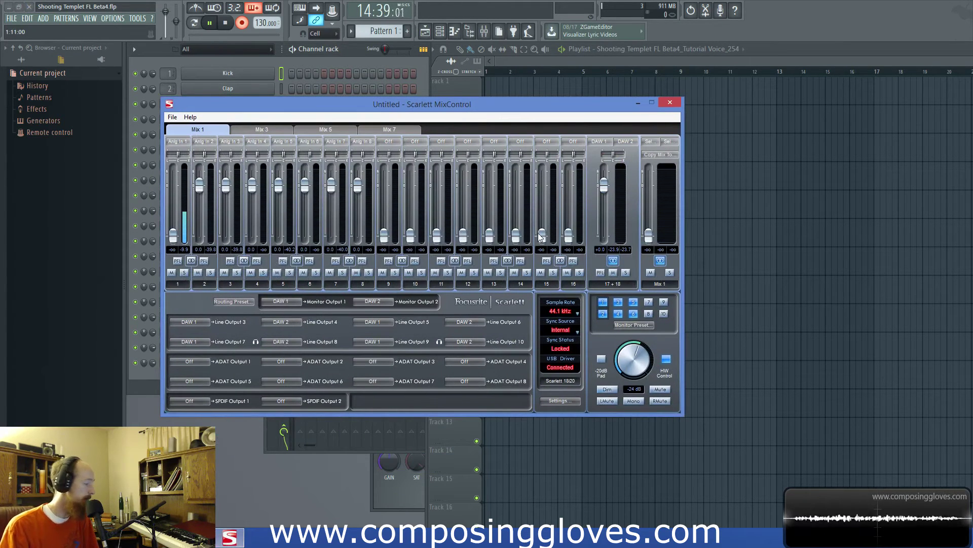
Step: Step through the Mix 7, Mix 5 and Mix 3 fader settings back to Mix 1, then minimize the mixer
click(382, 130)
click(335, 131)
click(280, 130)
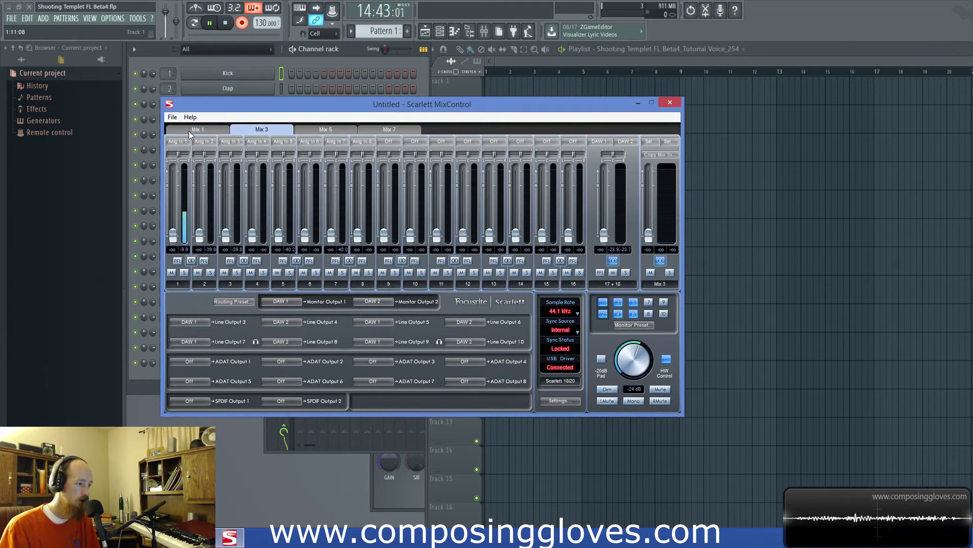
click(190, 130)
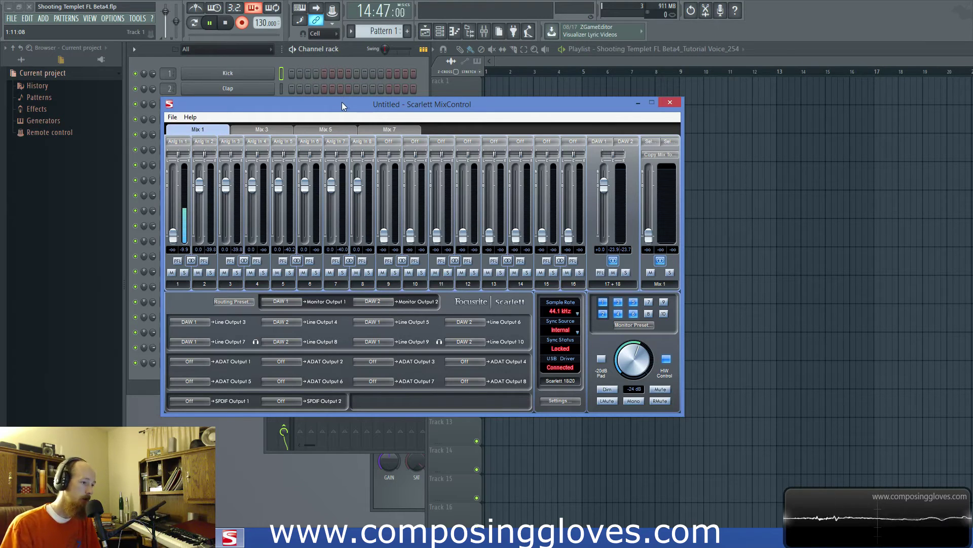
drag(342, 102, 338, 96)
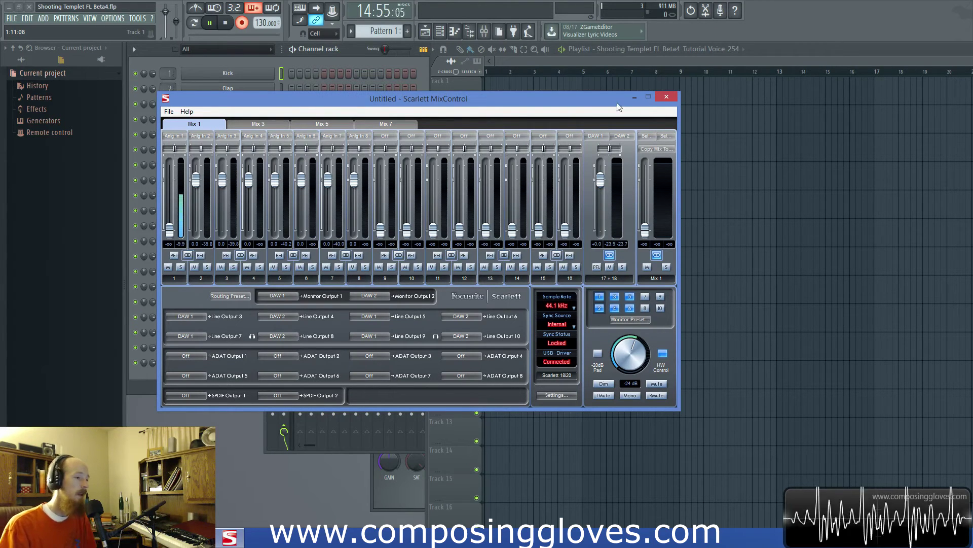
click(635, 97)
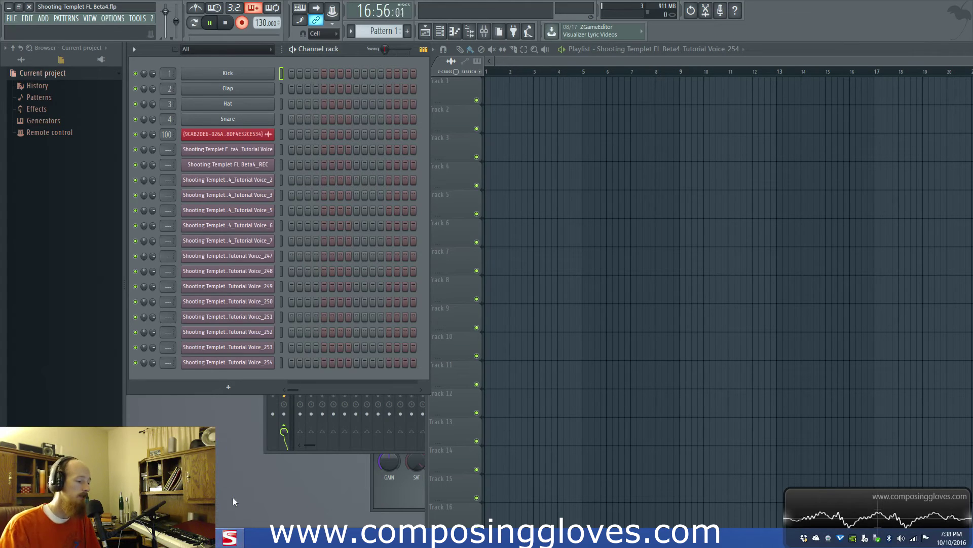
Step: Restore MixControl from the Scarlett taskbar icon, showing Mix 1 at 44.1 kHz
click(233, 535)
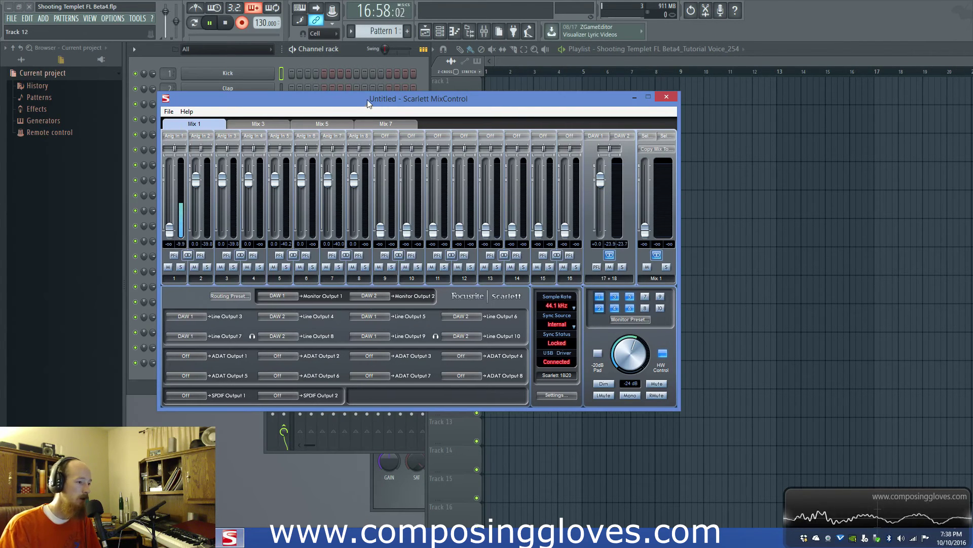
Step: Apply the Mixing routing preset in MixControl
click(244, 282)
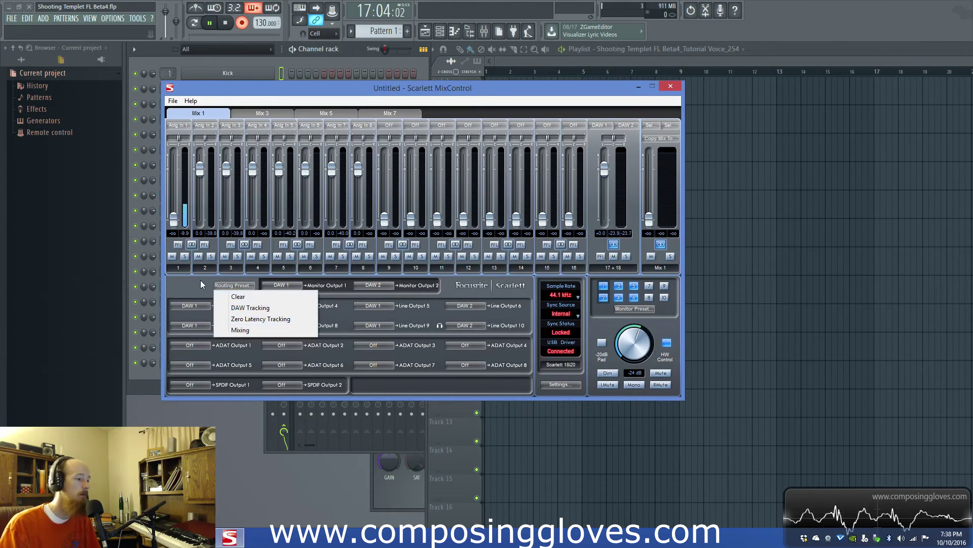
click(270, 331)
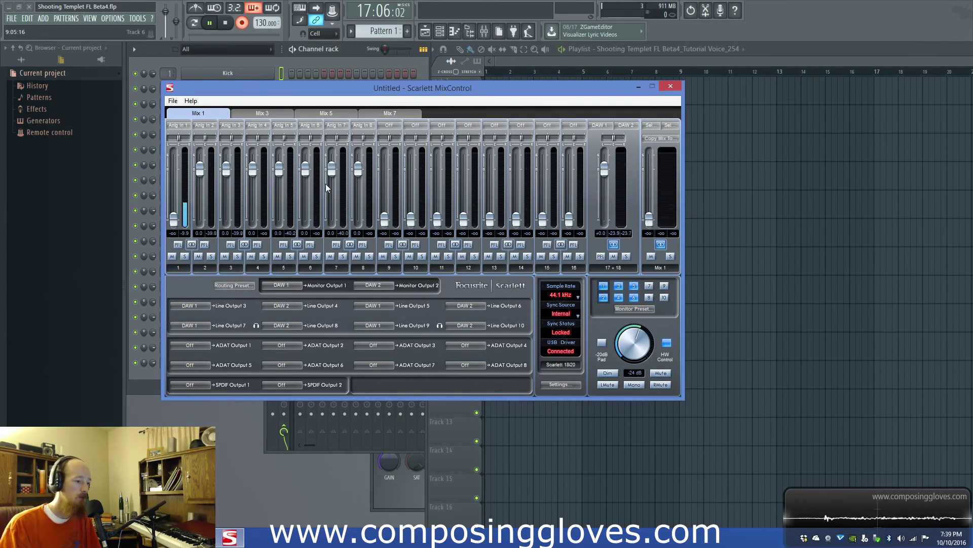
drag(399, 92, 397, 104)
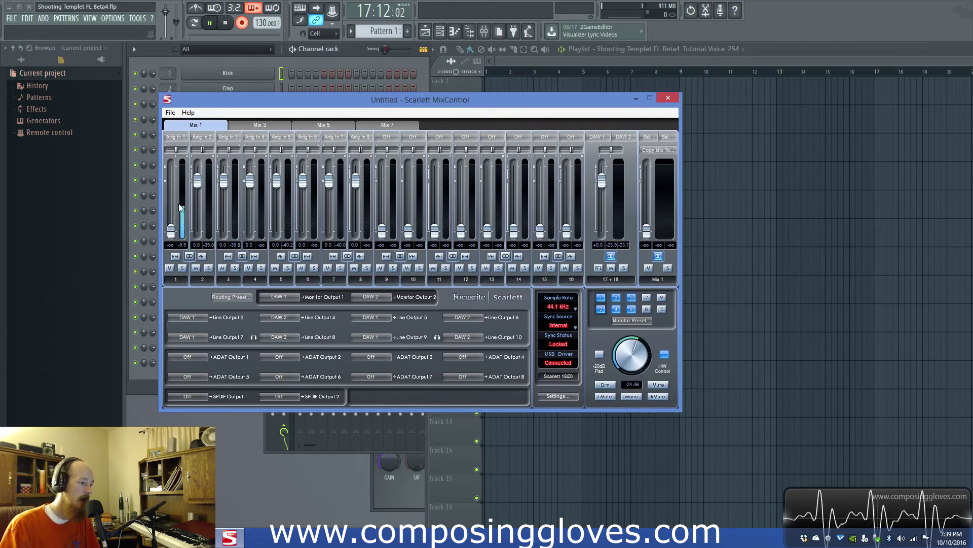
Step: Shift the mixer window right and down, then minimize it
click(871, 517)
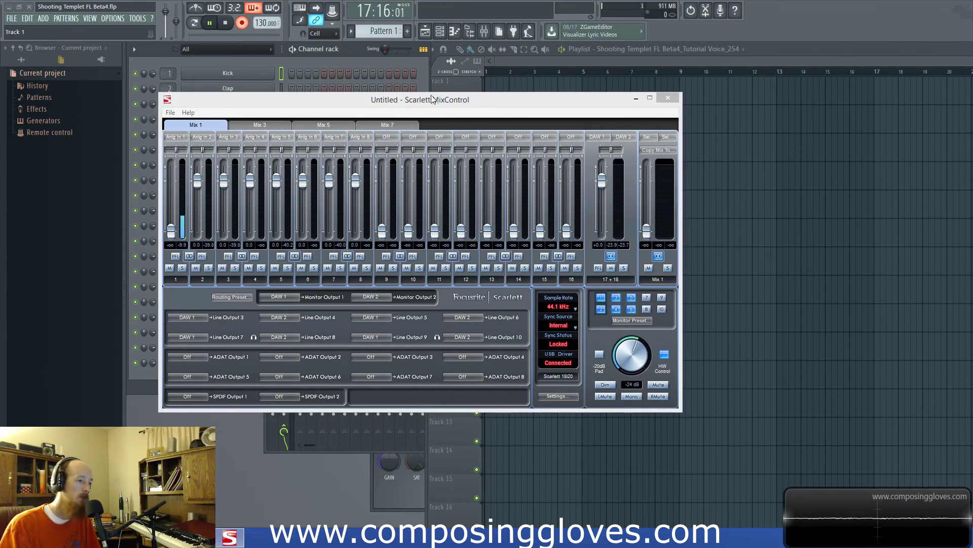
drag(433, 99, 505, 109)
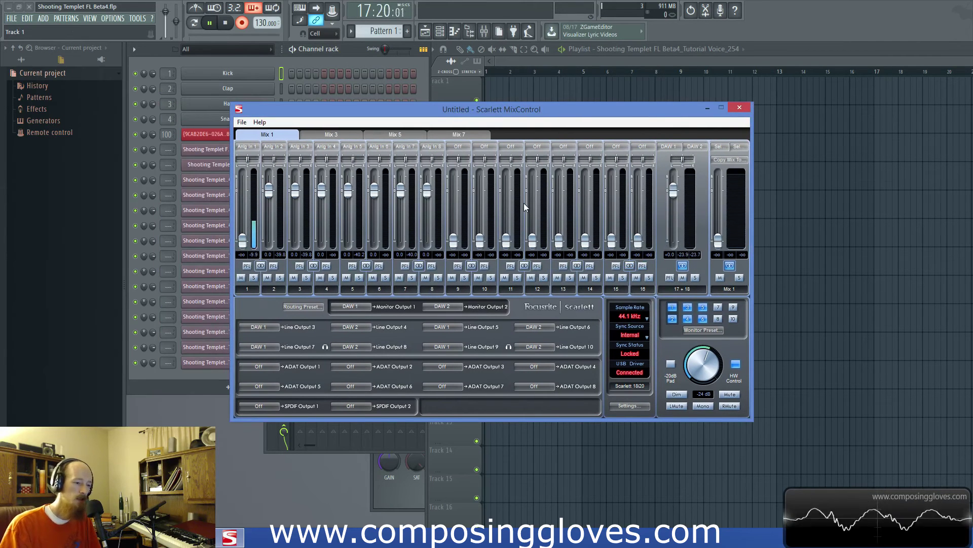
click(707, 108)
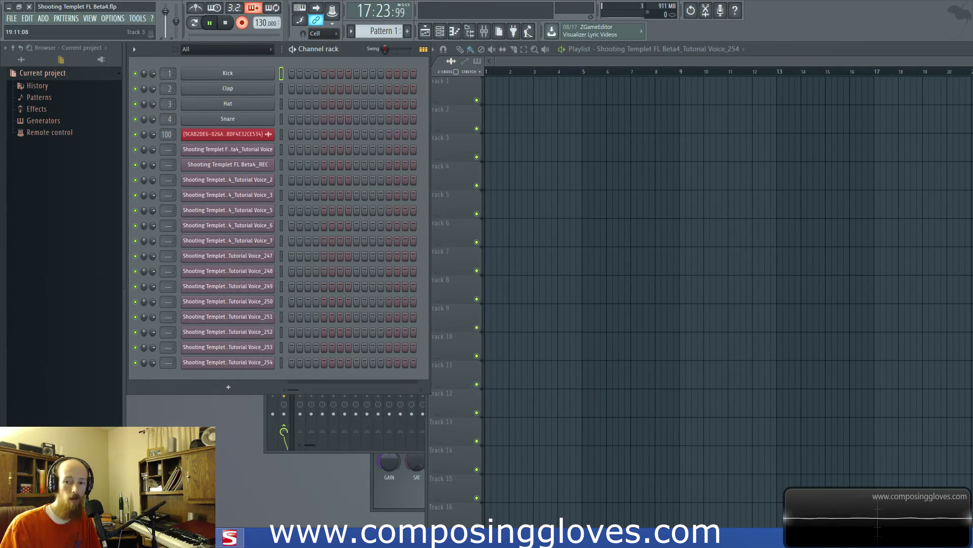
Step: Switch to FL Studio with Alt+Tab to record the Tutorial Voice_255 take onto Track 1
key(alt+Tab)
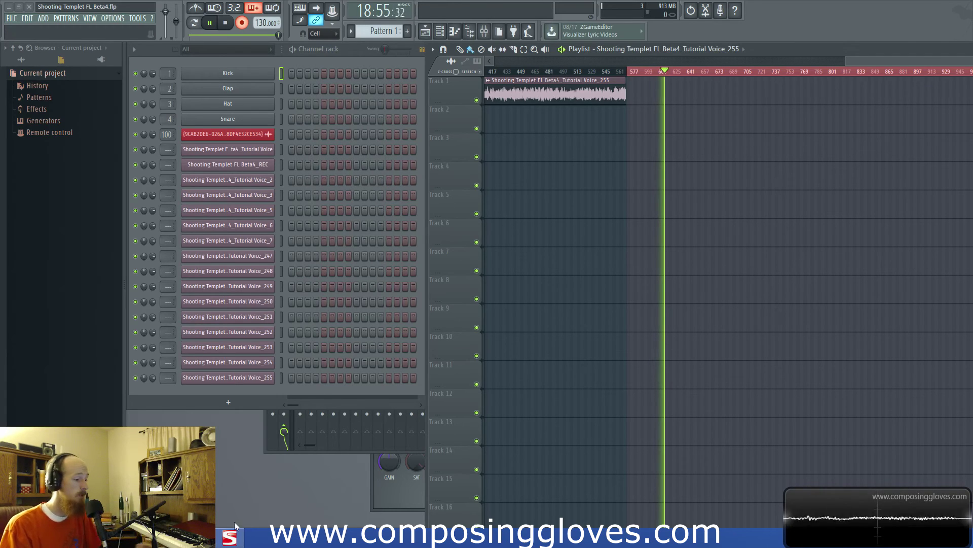
click(228, 540)
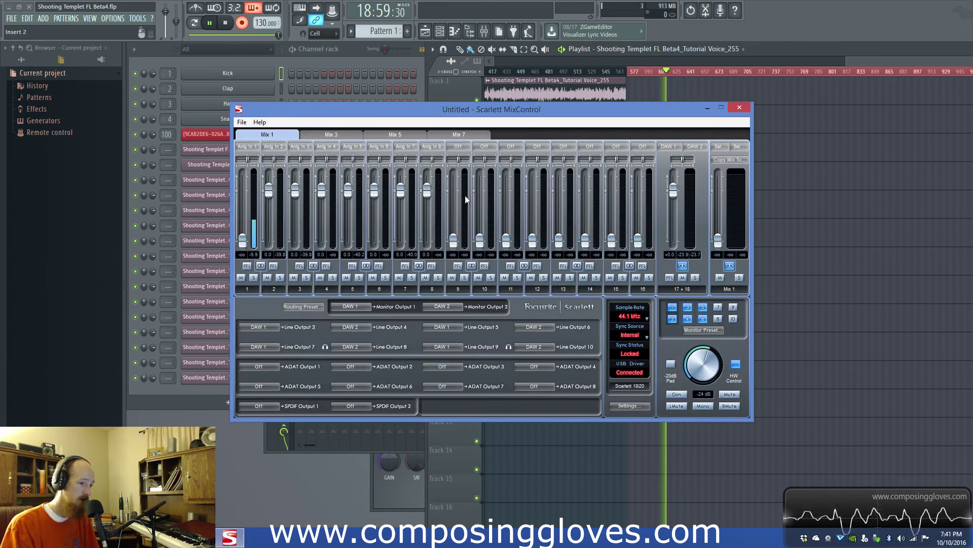
click(708, 108)
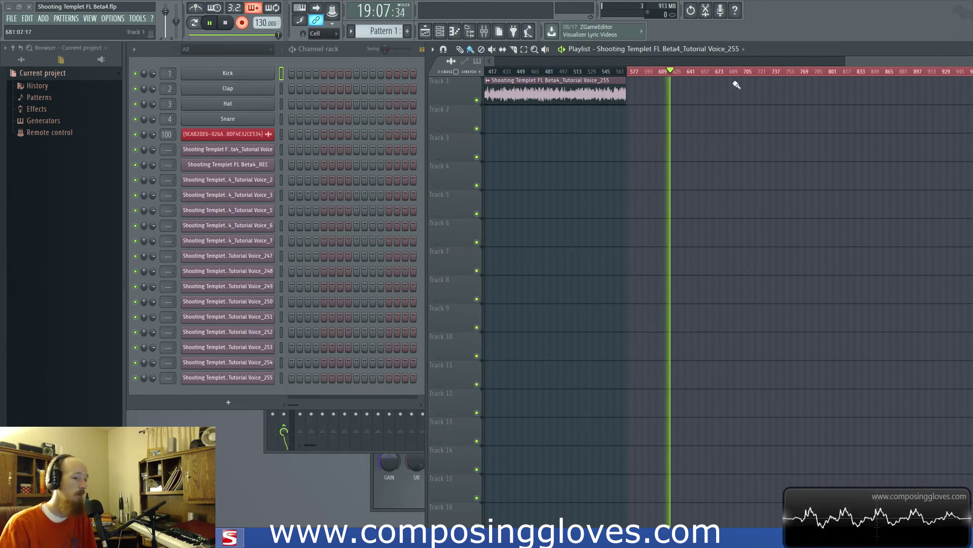
drag(888, 63, 311, 88)
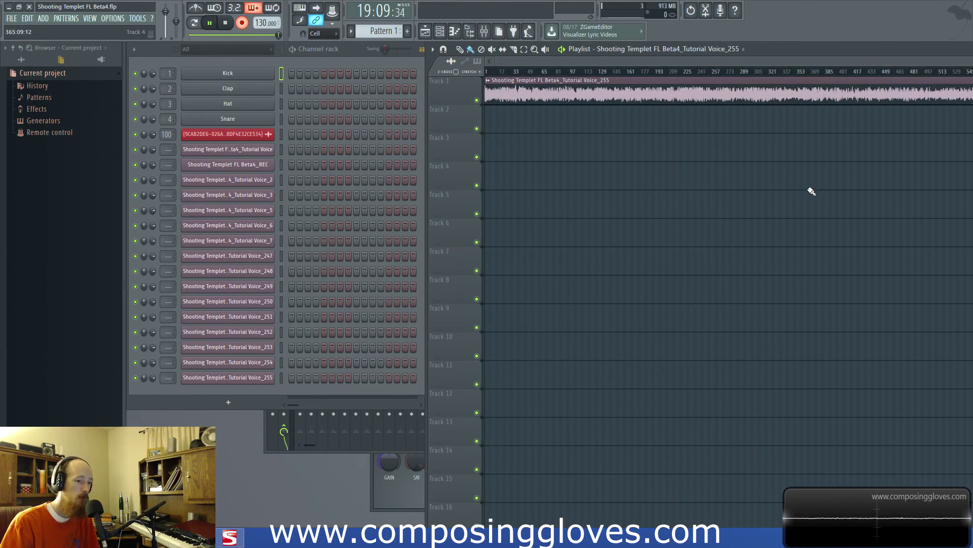